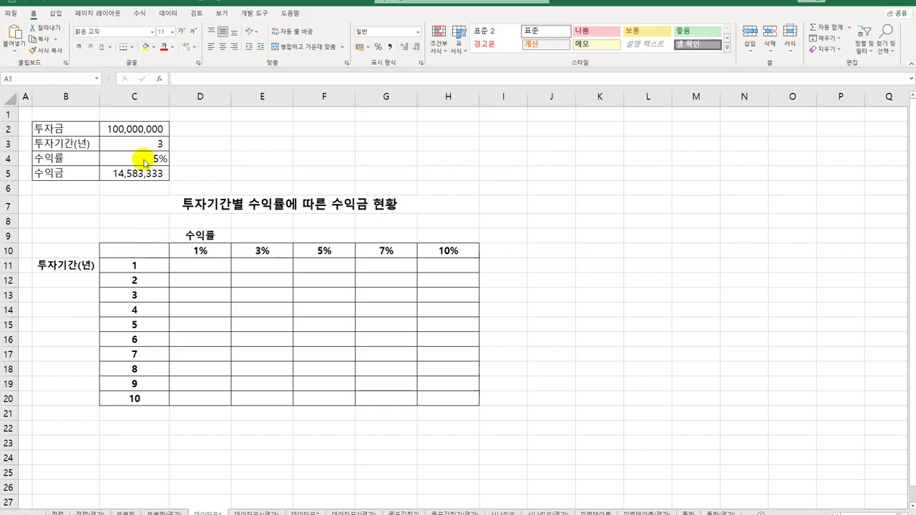
Step: Examine the investment inputs and profit formula in C2:C5, plus the period, return-rate and empty result ranges of the table below
{"action": "left_click", "coordinate": [152, 136]}
{"action": "left_click", "coordinate": [153, 145]}
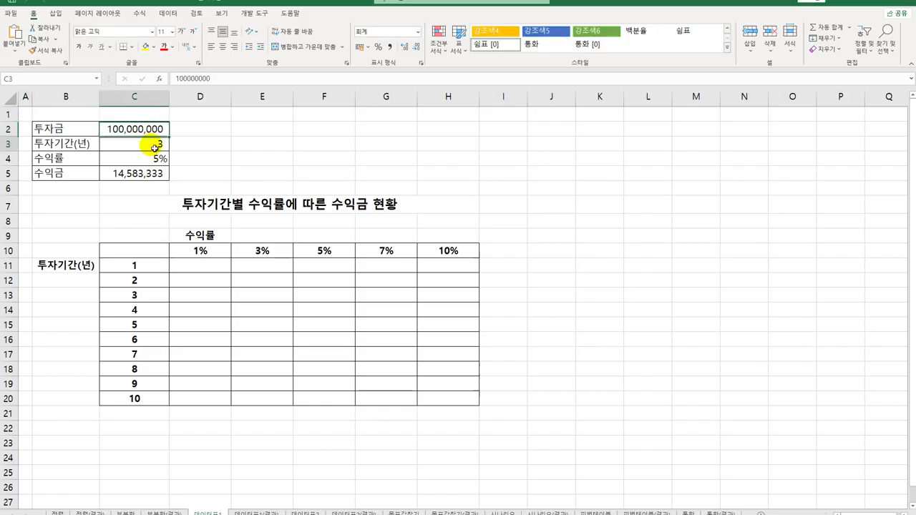
{"action": "left_click", "coordinate": [147, 161]}
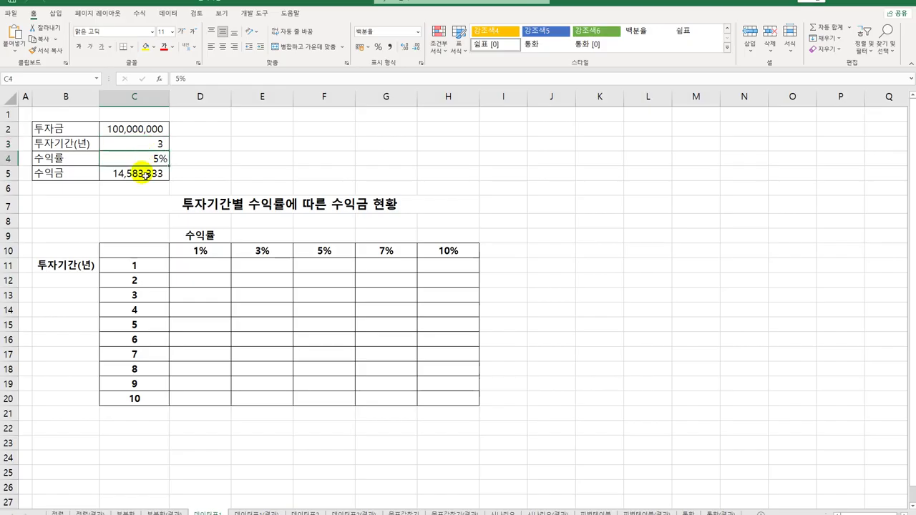
{"action": "left_click", "coordinate": [145, 175]}
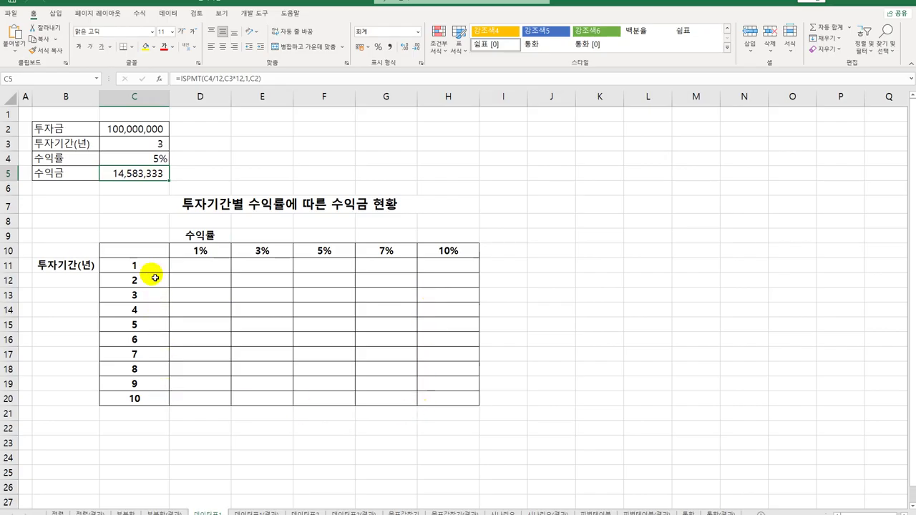
{"action": "left_click_drag", "start_coordinate": [152, 269], "coordinate": [150, 398]}
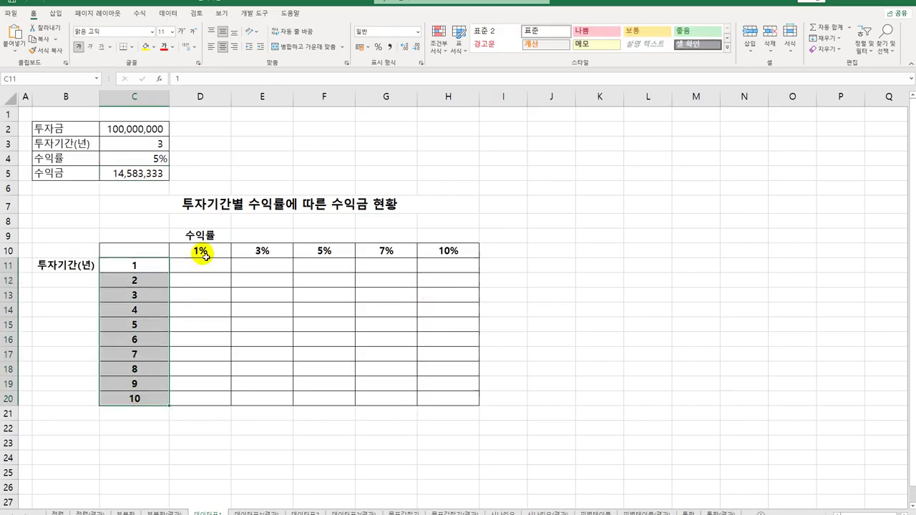
{"action": "left_click_drag", "start_coordinate": [204, 251], "coordinate": [444, 247]}
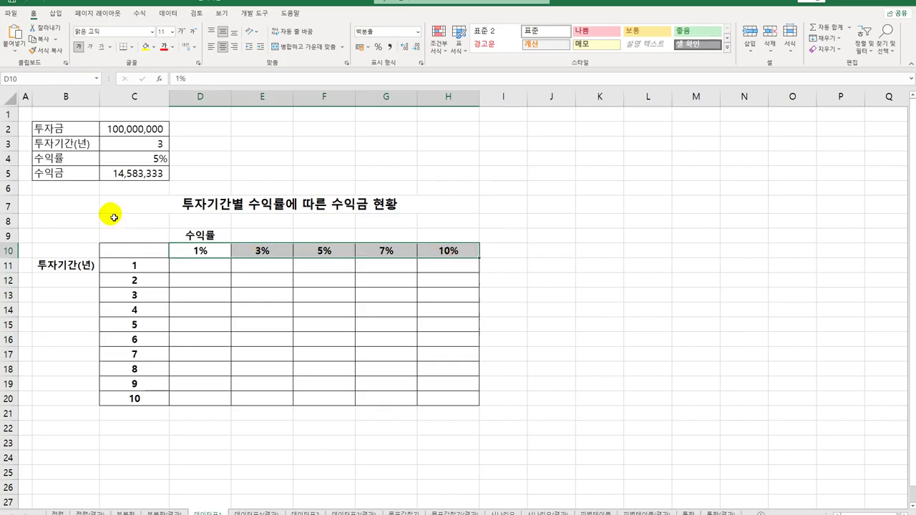
{"action": "left_click_drag", "start_coordinate": [180, 266], "coordinate": [439, 405]}
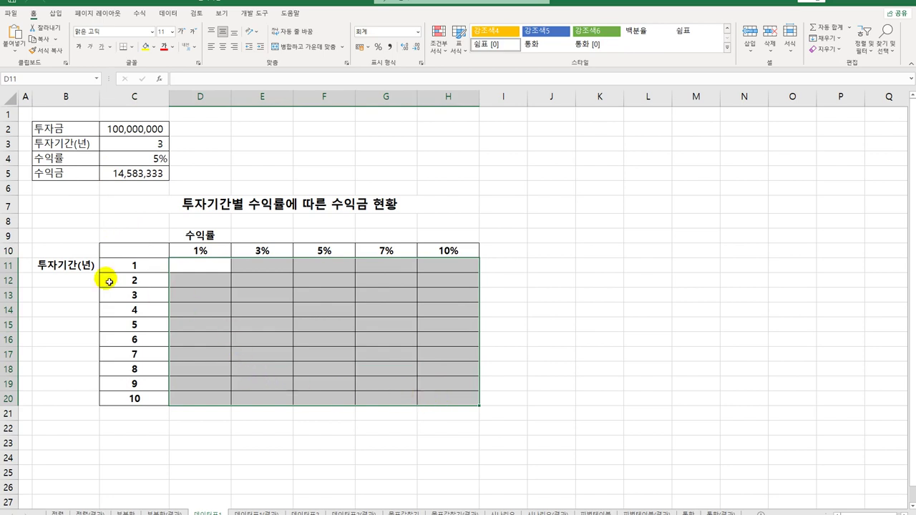
{"action": "left_click_drag", "start_coordinate": [132, 266], "coordinate": [135, 398]}
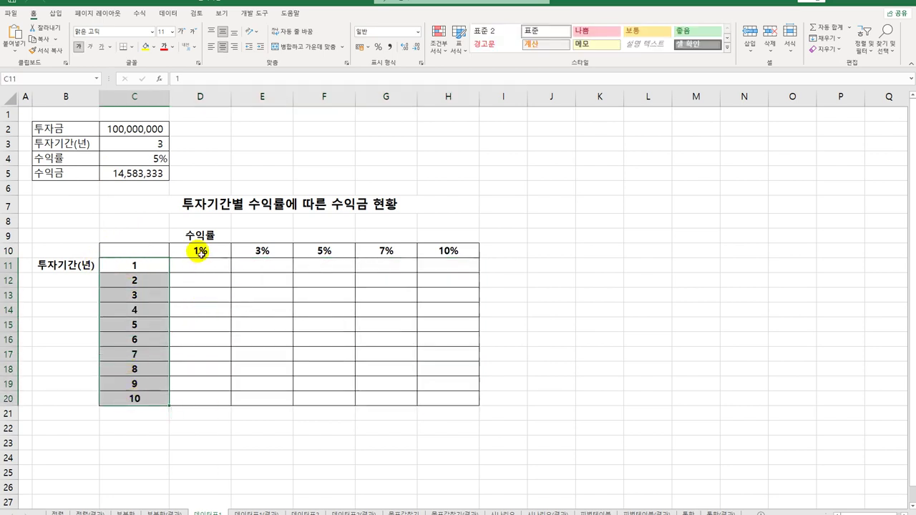
{"action": "left_click_drag", "start_coordinate": [199, 251], "coordinate": [439, 257]}
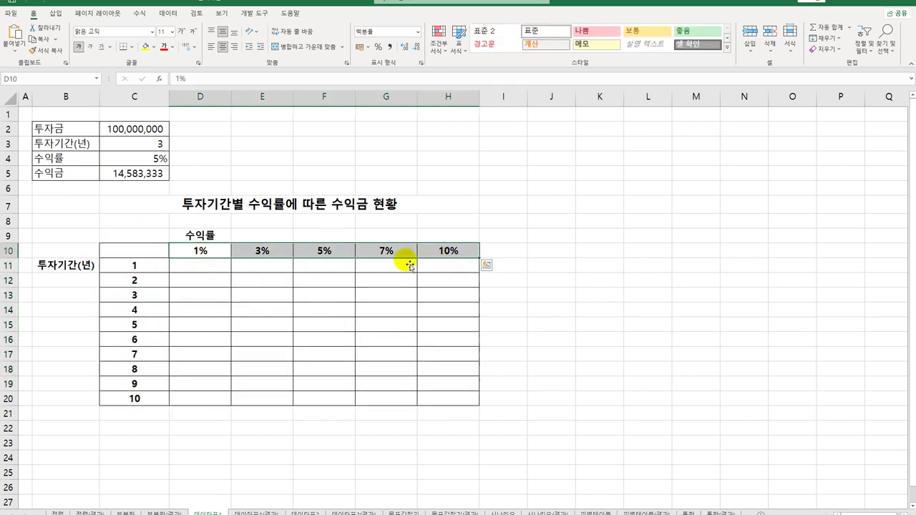
{"action": "left_click", "coordinate": [155, 181]}
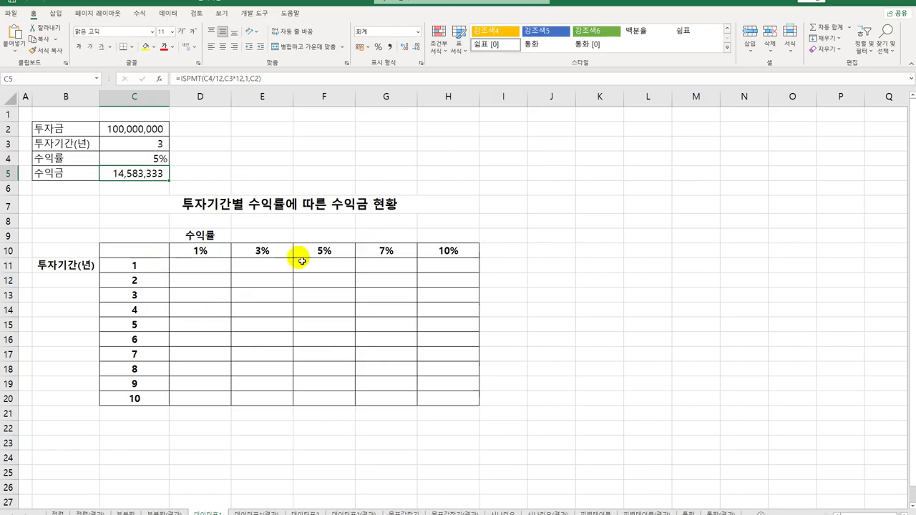
Step: Try linking the table's corner cell C10 to the profit cell with =C5, and clear it again
{"action": "left_click", "coordinate": [136, 251]}
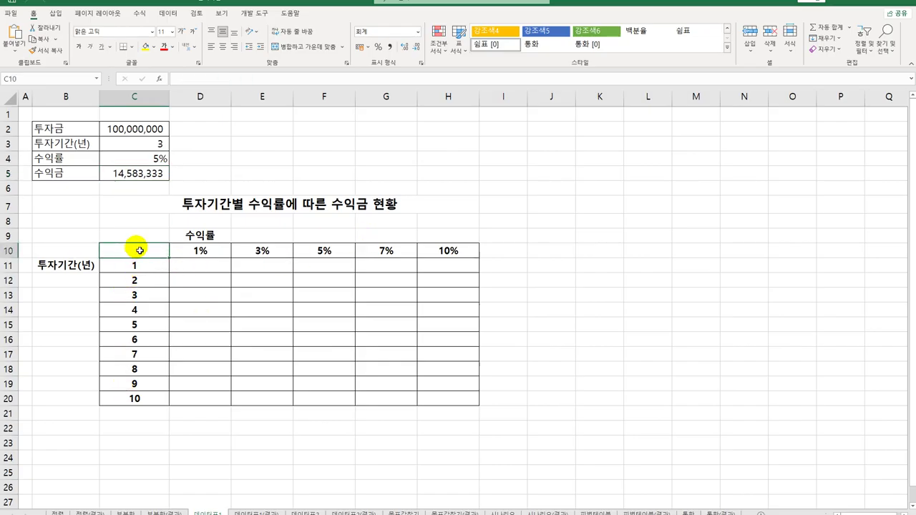
{"action": "type", "text": "="}
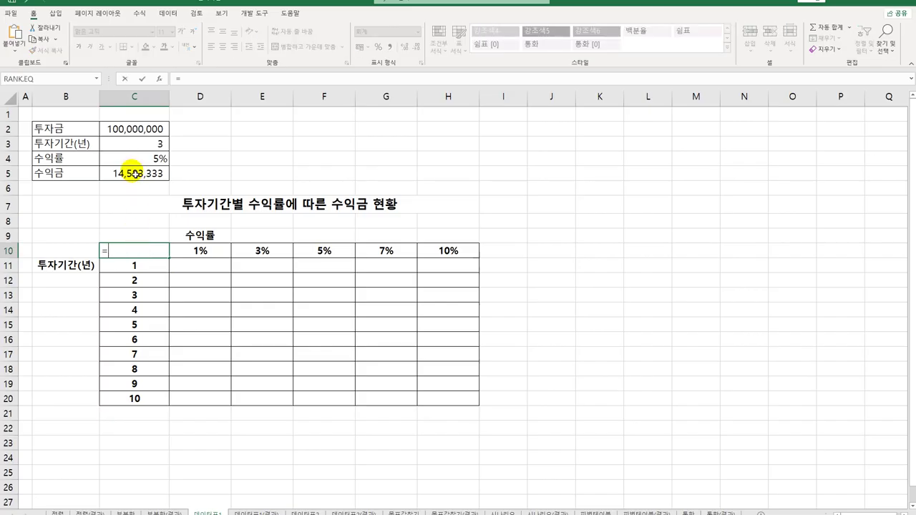
{"action": "left_click", "coordinate": [133, 173]}
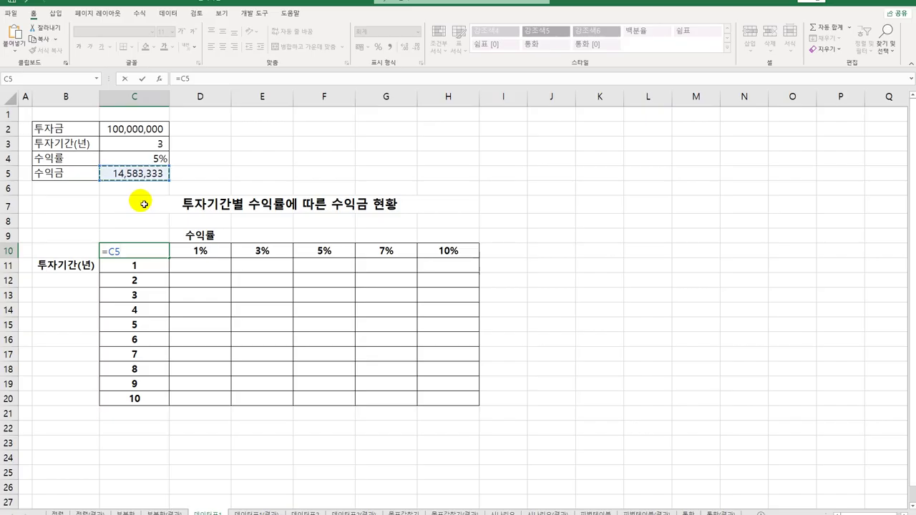
{"action": "key", "text": "Return"}
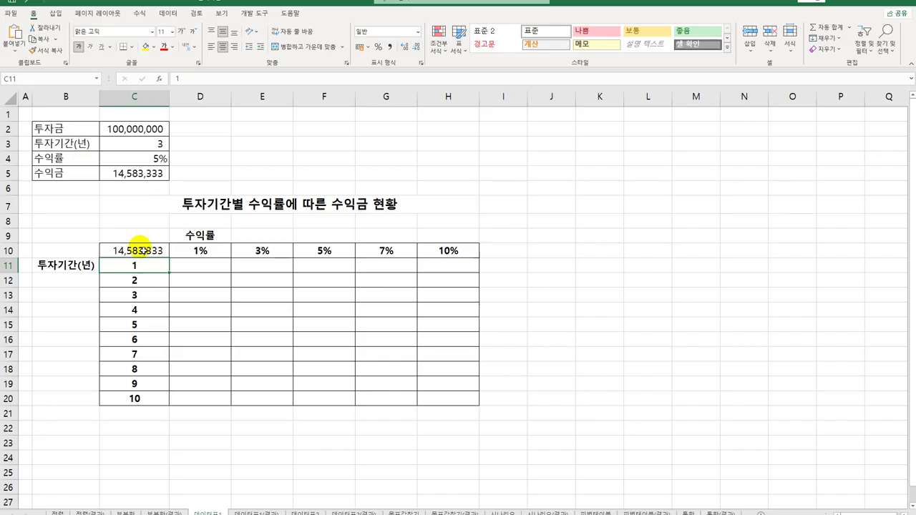
{"action": "left_click", "coordinate": [138, 251]}
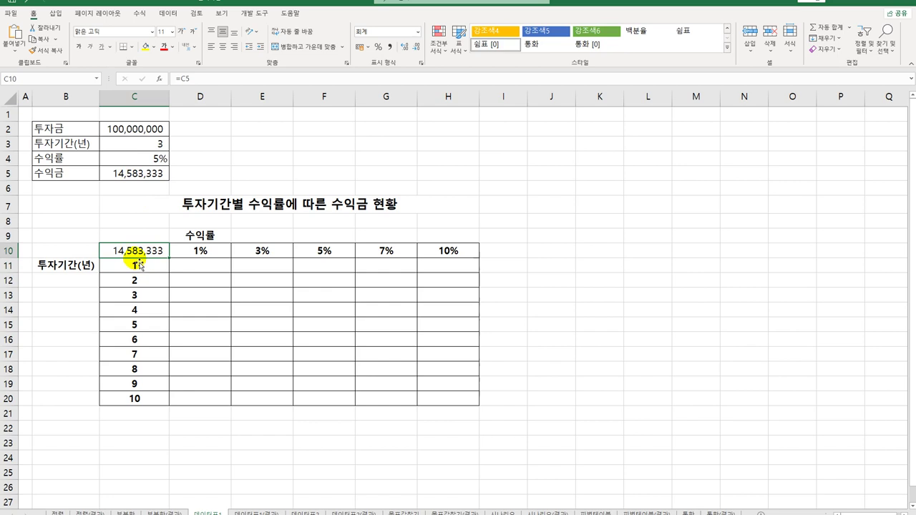
{"action": "key", "text": "Delete"}
Step: Copy the profit formula =ISPMT(C4/12,C3*12,1,C2) from C5 into the table's corner cell C10
{"action": "left_click", "coordinate": [135, 174]}
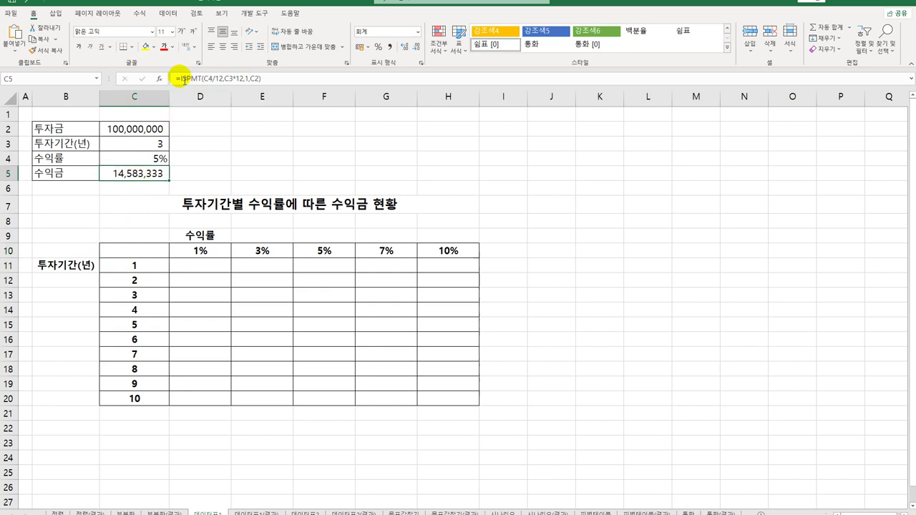
{"action": "left_click_drag", "start_coordinate": [176, 79], "coordinate": [290, 119]}
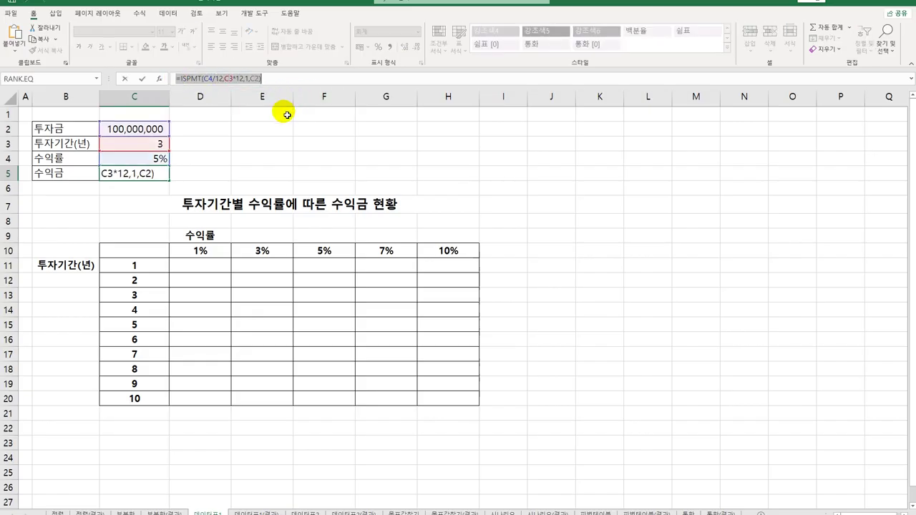
{"action": "key", "text": "Escape"}
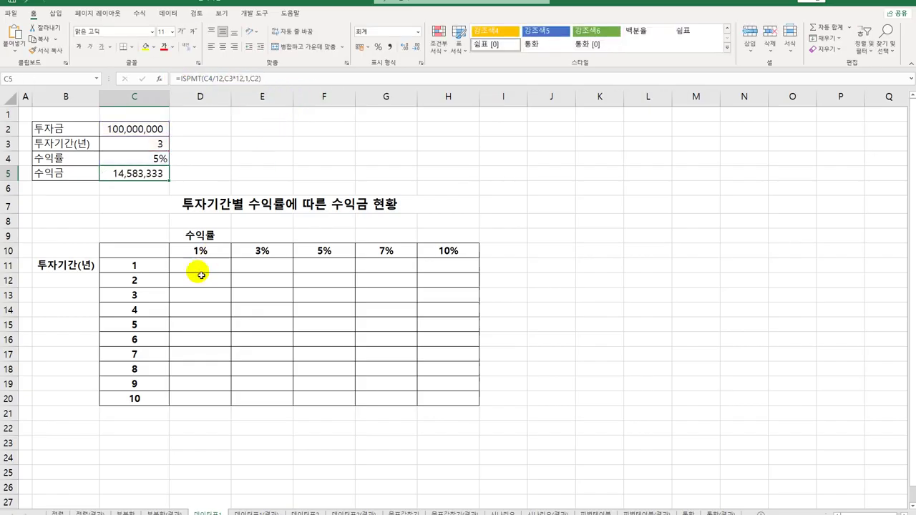
{"action": "left_click", "coordinate": [140, 252]}
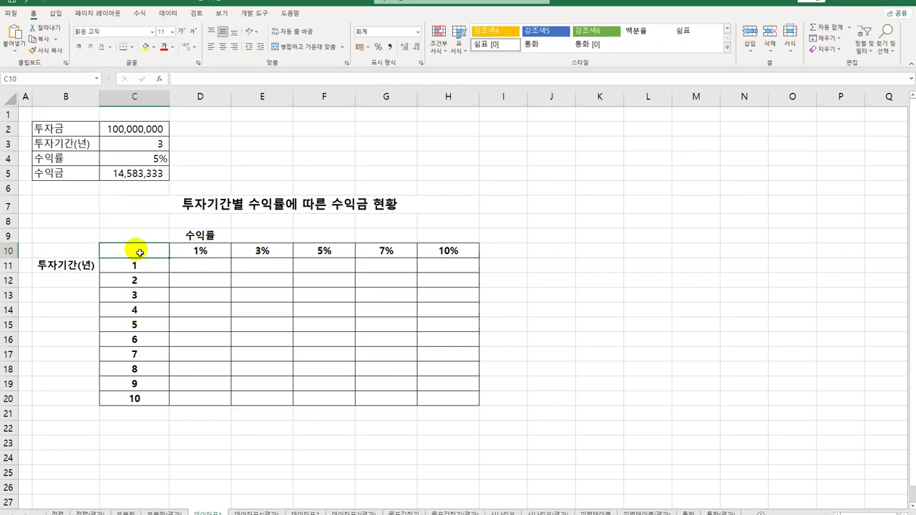
{"action": "key", "text": "ctrl+v"}
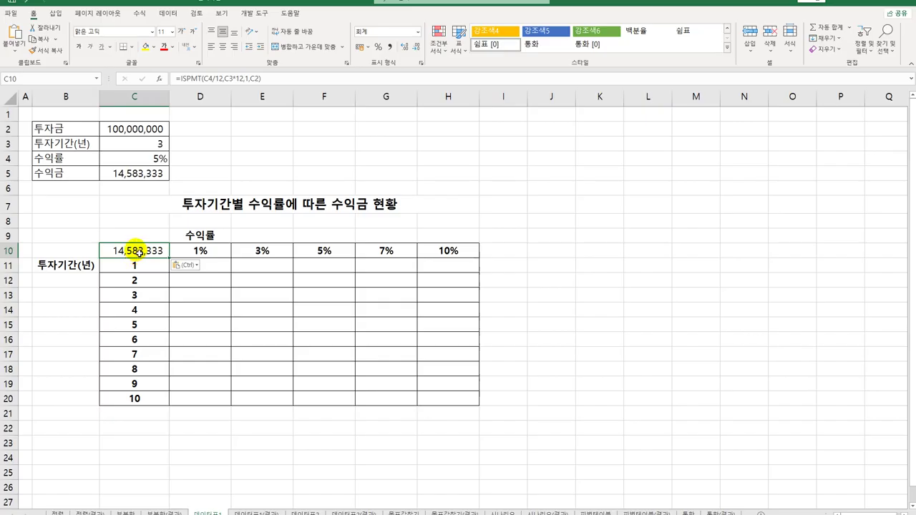
Step: Create a what-if data table over C10:H20 with C4 as the row input cell and C3 as the column input cell
{"action": "left_click_drag", "start_coordinate": [138, 252], "coordinate": [452, 406]}
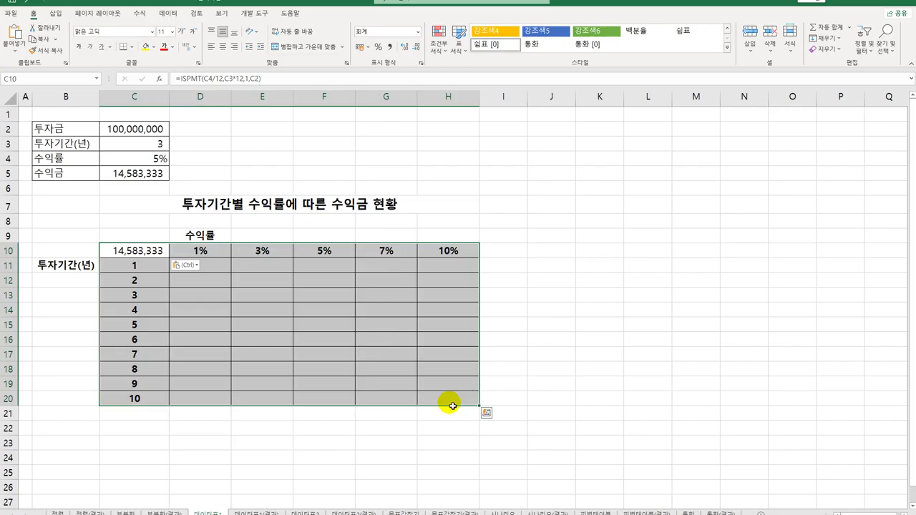
{"action": "left_click", "coordinate": [179, 14]}
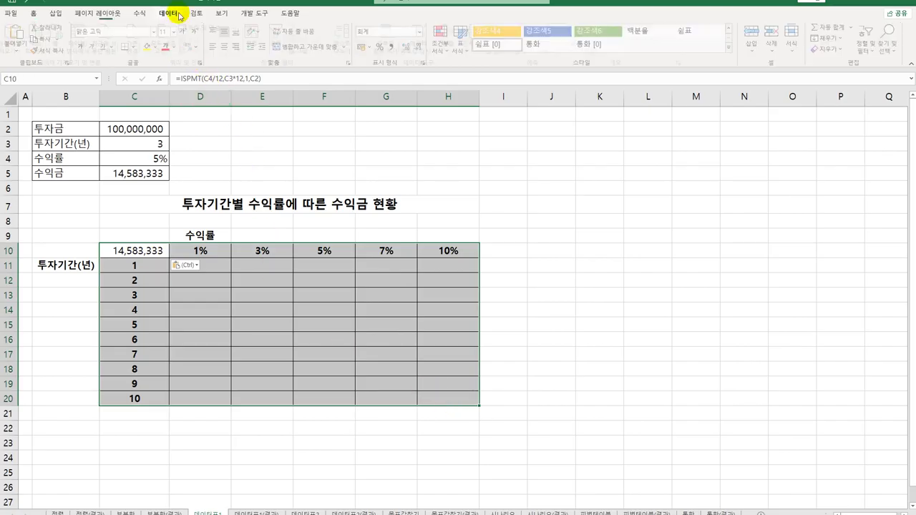
{"action": "left_click", "coordinate": [528, 48]}
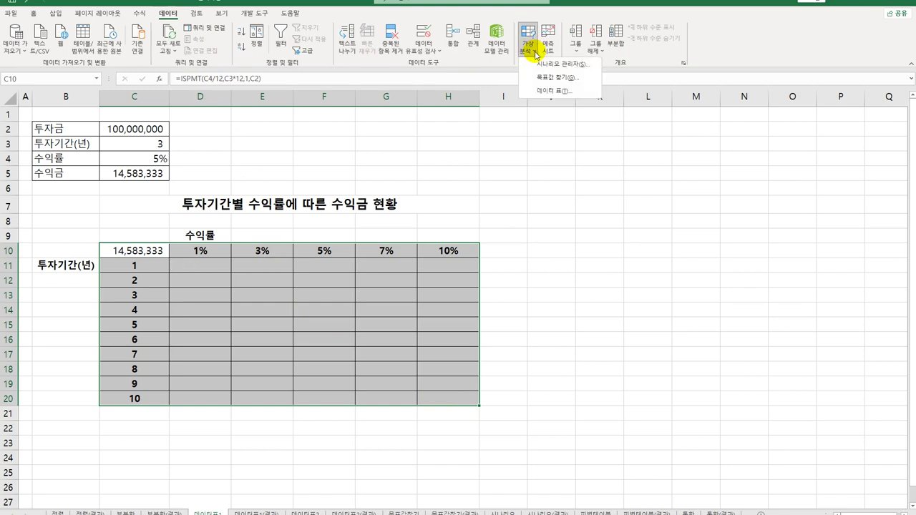
{"action": "left_click", "coordinate": [540, 91]}
{"action": "left_click_drag", "start_coordinate": [512, 206], "coordinate": [537, 240]}
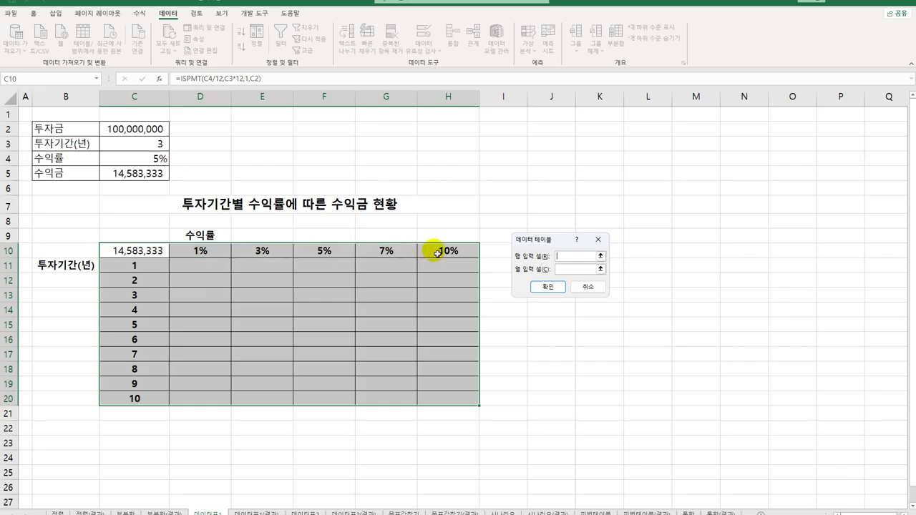
{"action": "left_click", "coordinate": [129, 158]}
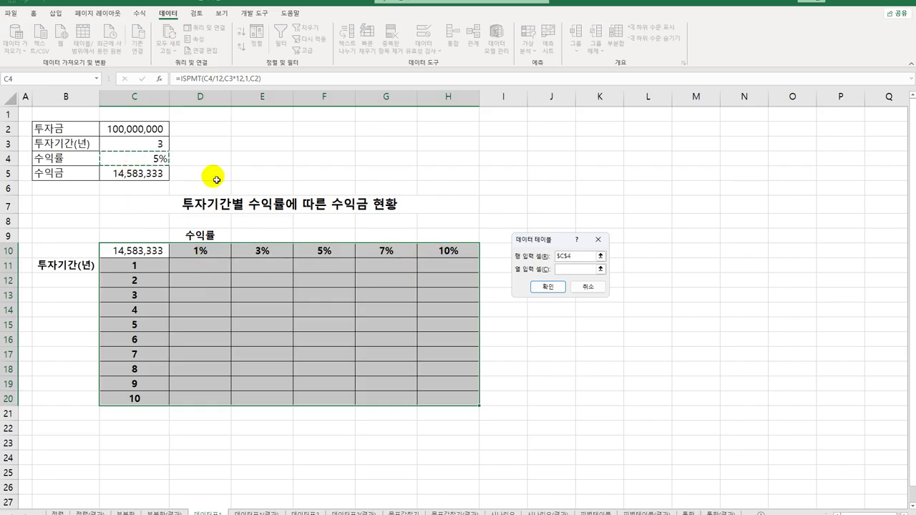
{"action": "left_click", "coordinate": [578, 272]}
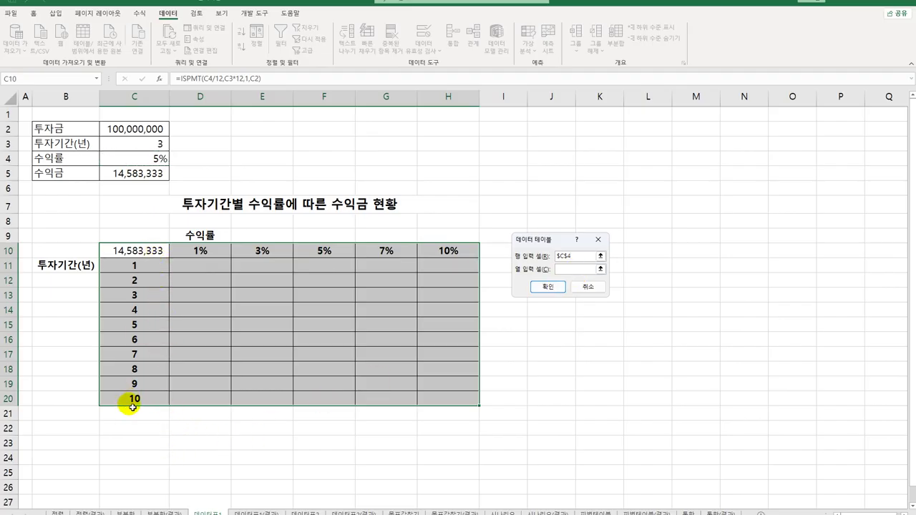
{"action": "left_click", "coordinate": [145, 143]}
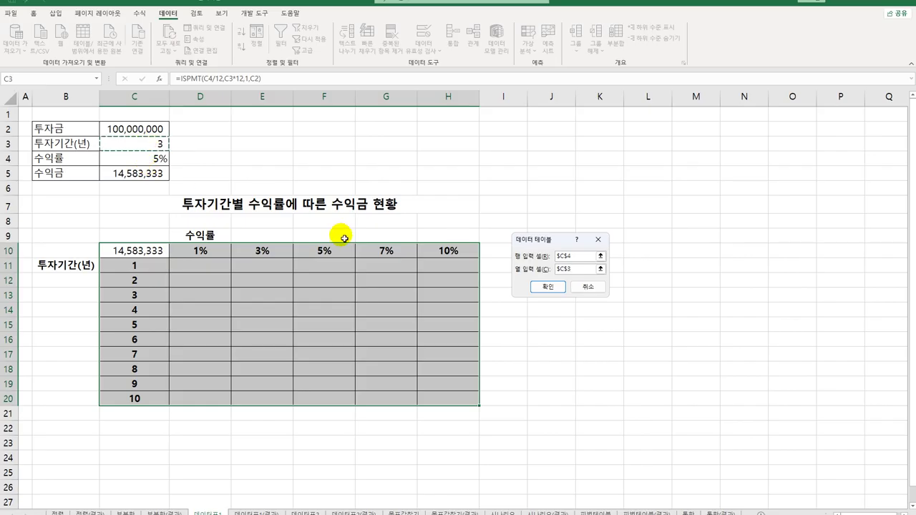
{"action": "left_click", "coordinate": [547, 287]}
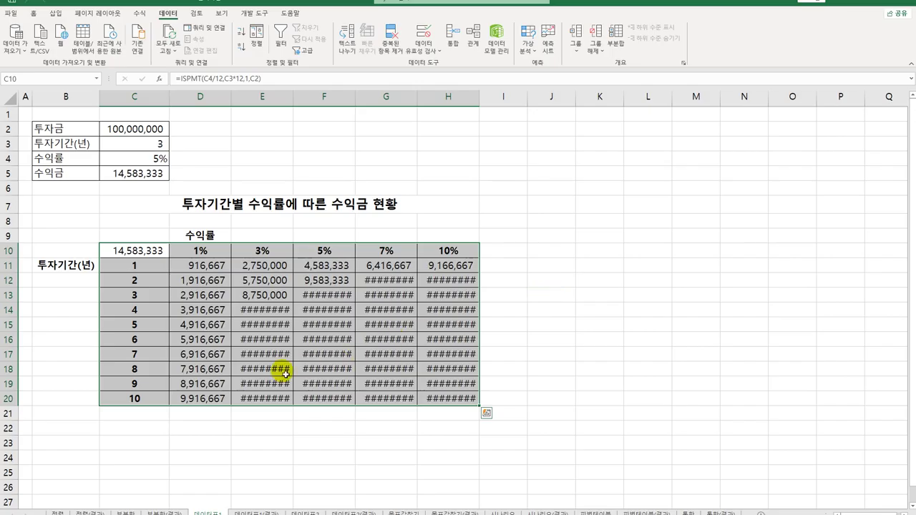
Step: Widen columns E to H to fit the data table's results, and check the table formula in H11
{"action": "left_click", "coordinate": [266, 103]}
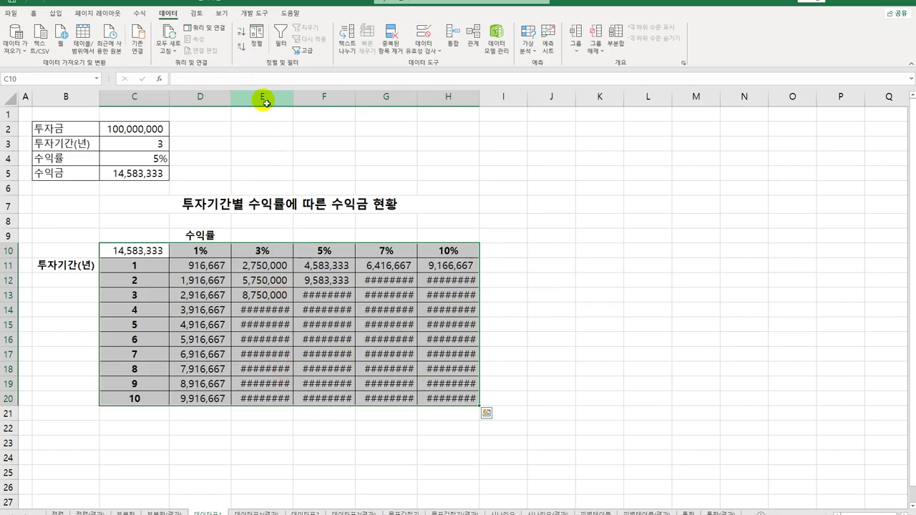
{"action": "left_click_drag", "start_coordinate": [265, 103], "coordinate": [502, 103]}
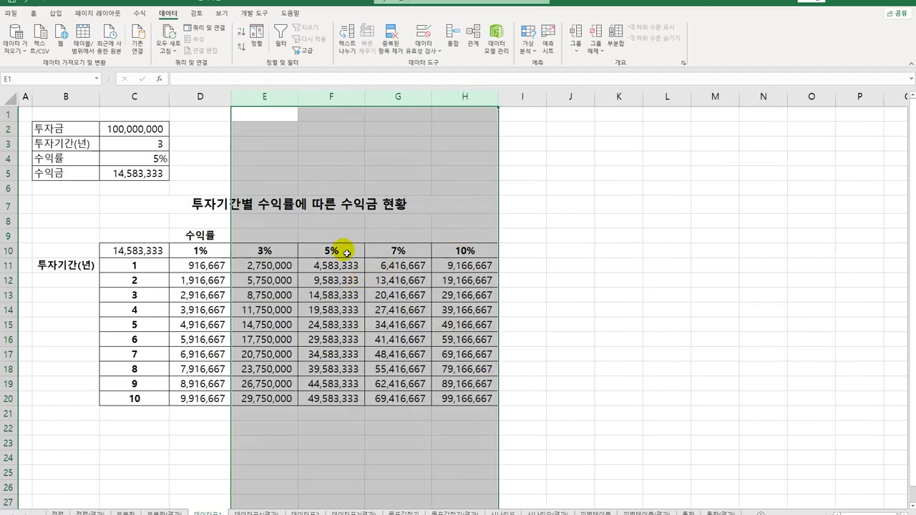
{"action": "left_click", "coordinate": [457, 267]}
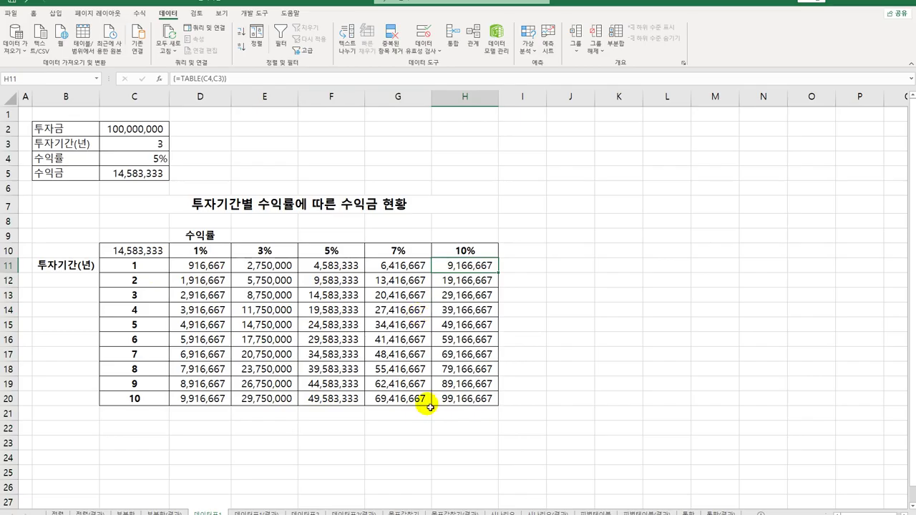
Step: On the 데이터표1(결과) sheet, fit the widths of columns E to H to their contents and check the formula in E11
{"action": "left_click", "coordinate": [259, 512]}
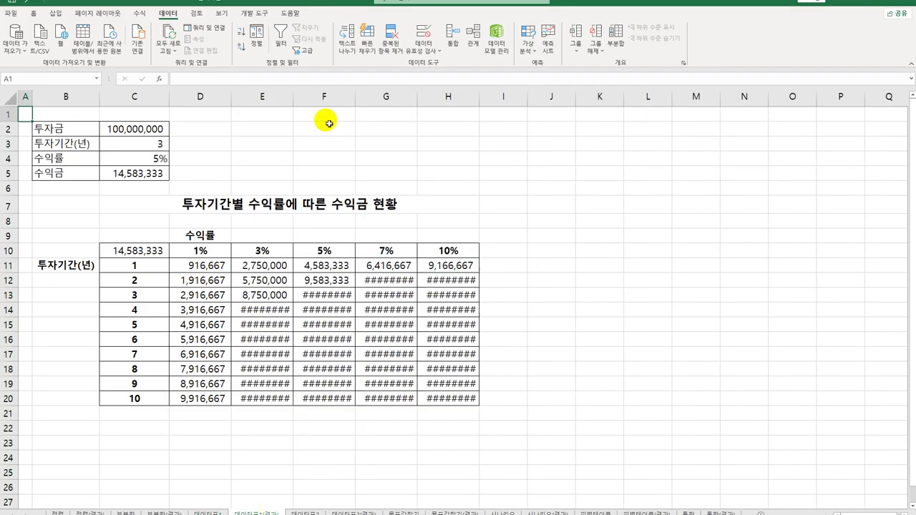
{"action": "left_click_drag", "start_coordinate": [251, 96], "coordinate": [486, 99]}
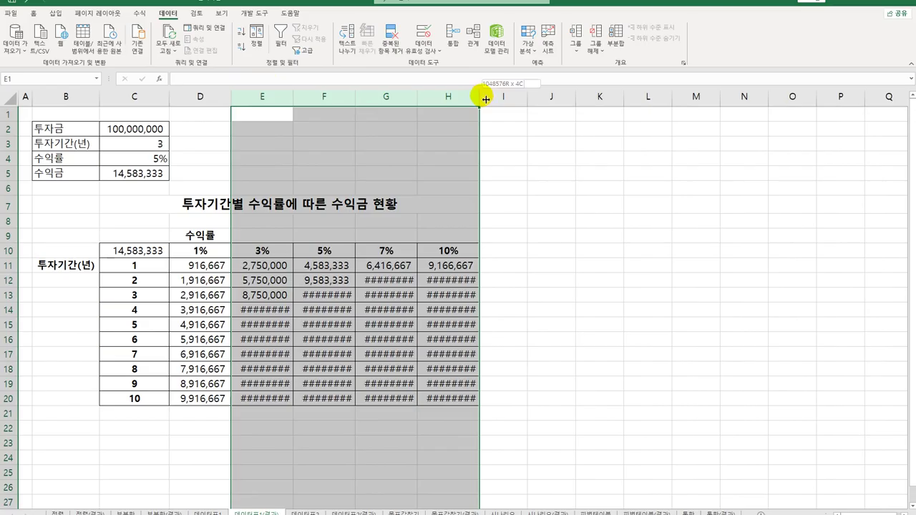
{"action": "double_click", "coordinate": [486, 100]}
{"action": "left_click", "coordinate": [281, 265]}
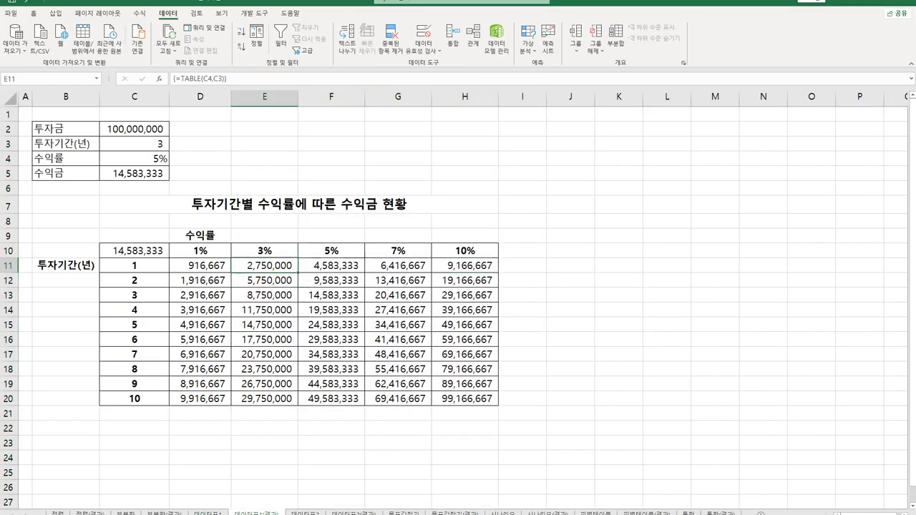
Step: Switch to the 데이터표2 worksheet with the loan repayment table
{"action": "left_click", "coordinate": [296, 510]}
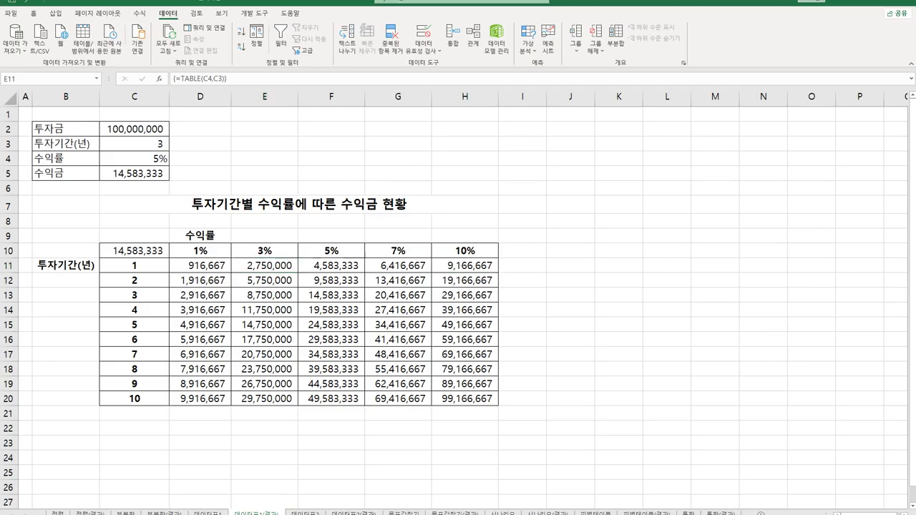
{"action": "left_click", "coordinate": [308, 509]}
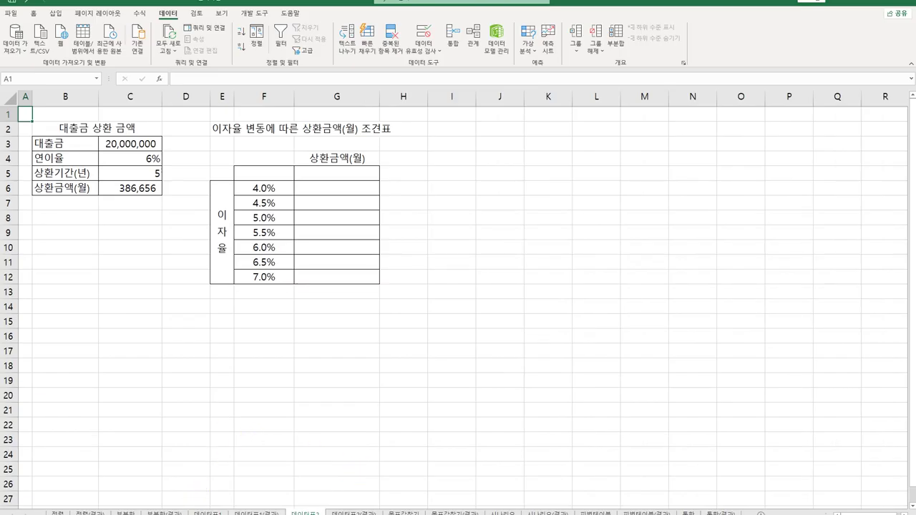
Step: Review the period values in column C and the rates in D10:H10 on the 데이터표1 sheet, and return to 데이터표2
{"action": "left_click", "coordinate": [208, 512]}
{"action": "left_click_drag", "start_coordinate": [152, 279], "coordinate": [146, 384]}
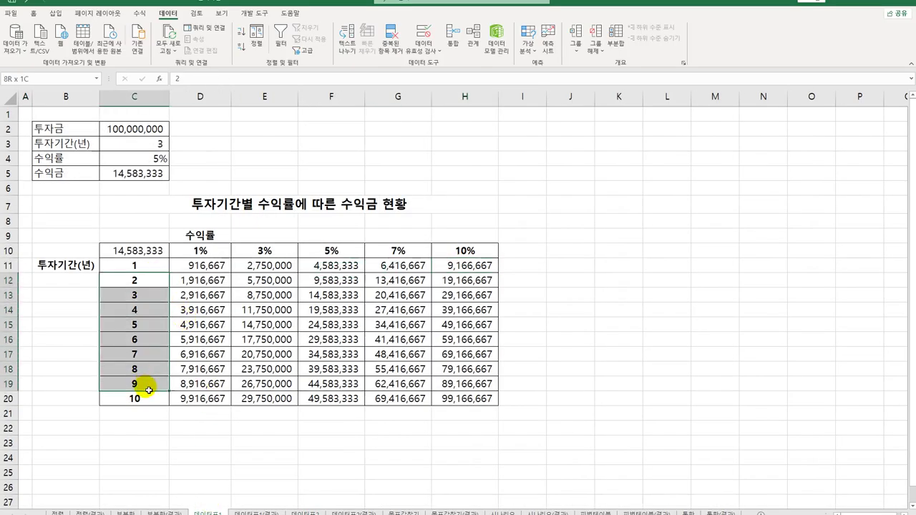
{"action": "left_click_drag", "start_coordinate": [199, 251], "coordinate": [462, 251]}
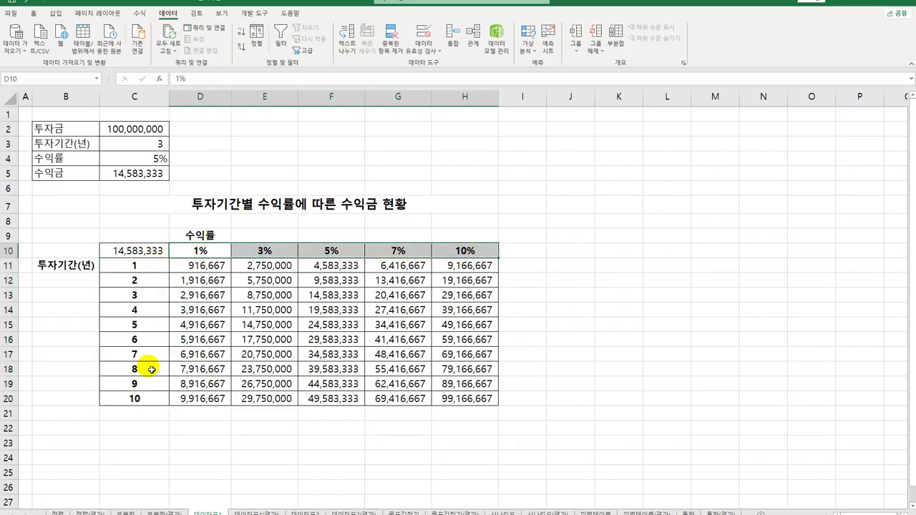
{"action": "left_click", "coordinate": [305, 512]}
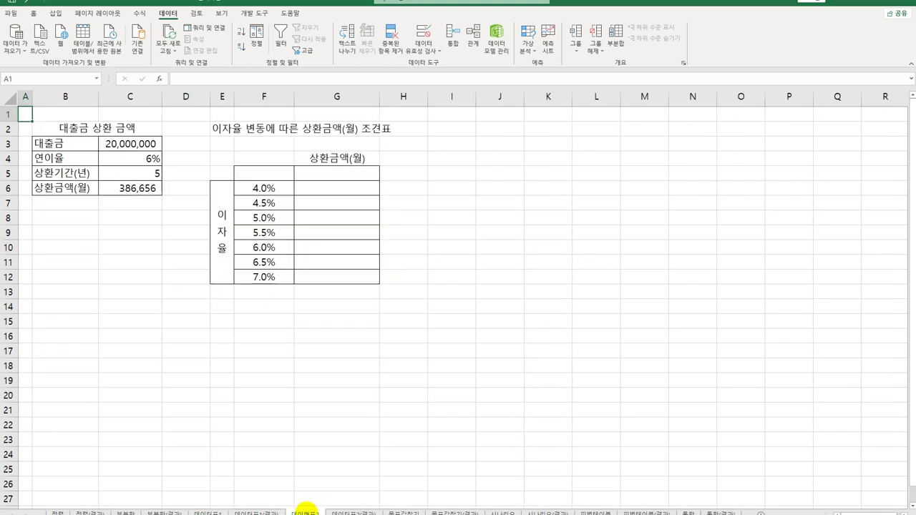
Step: Examine the interest rates in F6:F12, the loan inputs in C3:C5, the repayment formula in C6 and the result cells in column G
{"action": "left_click_drag", "start_coordinate": [259, 190], "coordinate": [259, 278]}
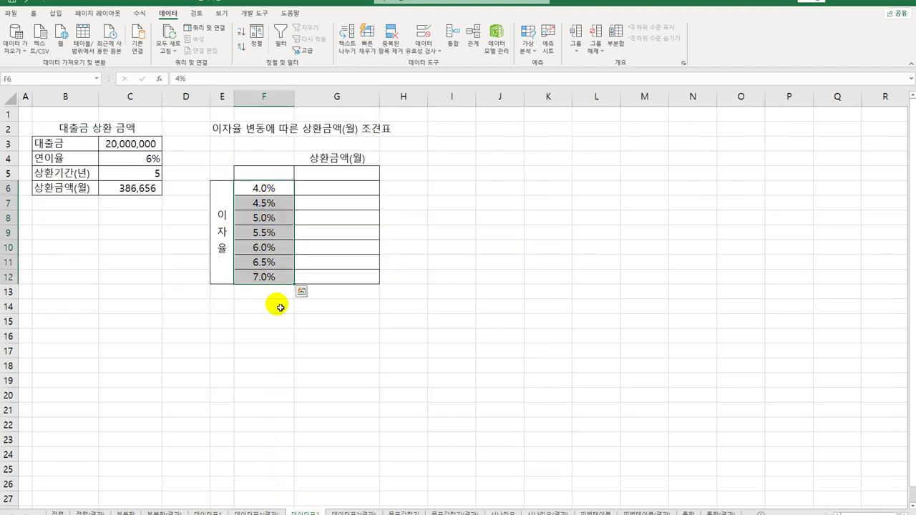
{"action": "left_click", "coordinate": [328, 176]}
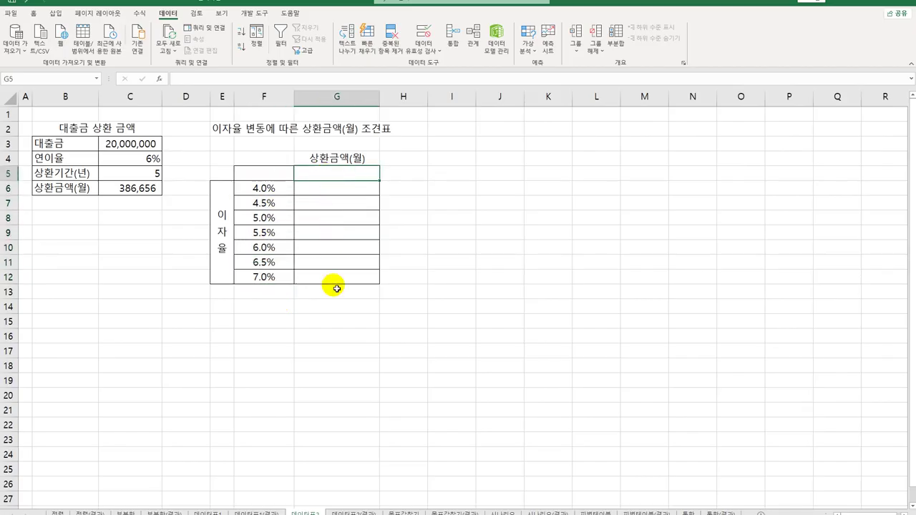
{"action": "left_click", "coordinate": [133, 146]}
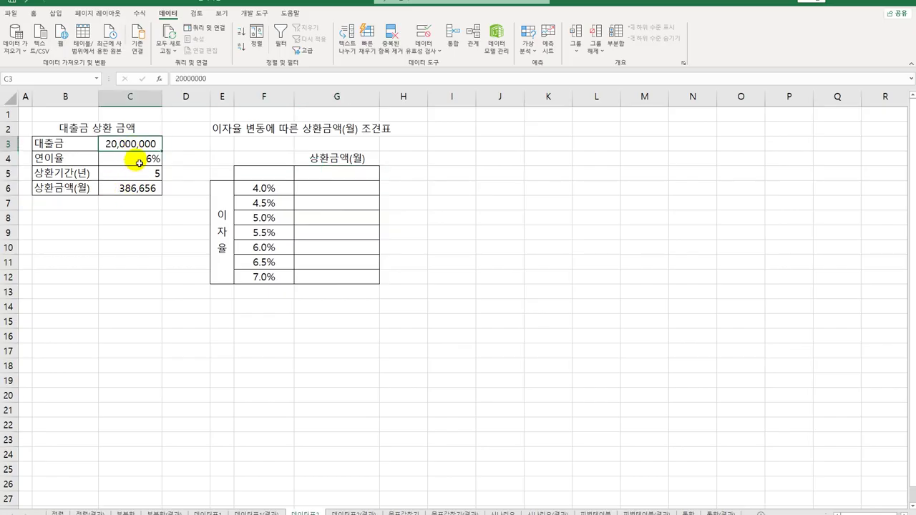
{"action": "left_click", "coordinate": [140, 163]}
{"action": "left_click", "coordinate": [138, 177]}
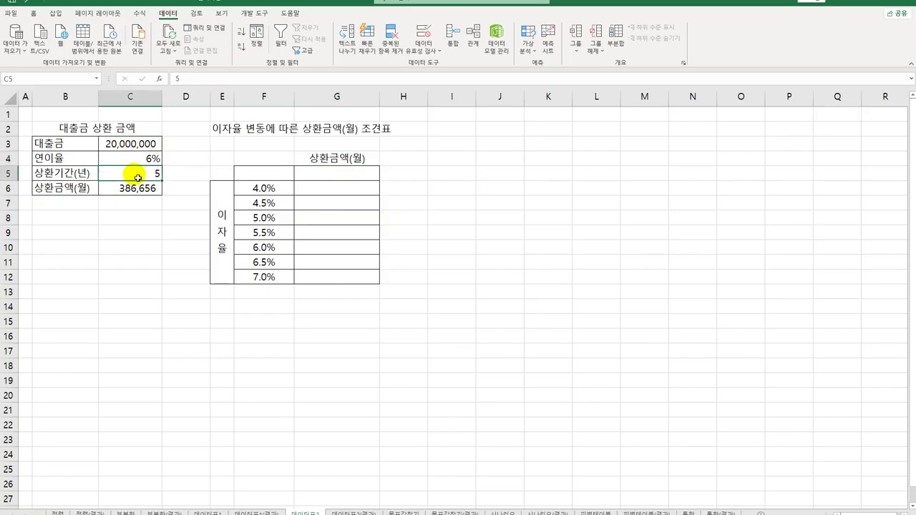
{"action": "left_click", "coordinate": [136, 190]}
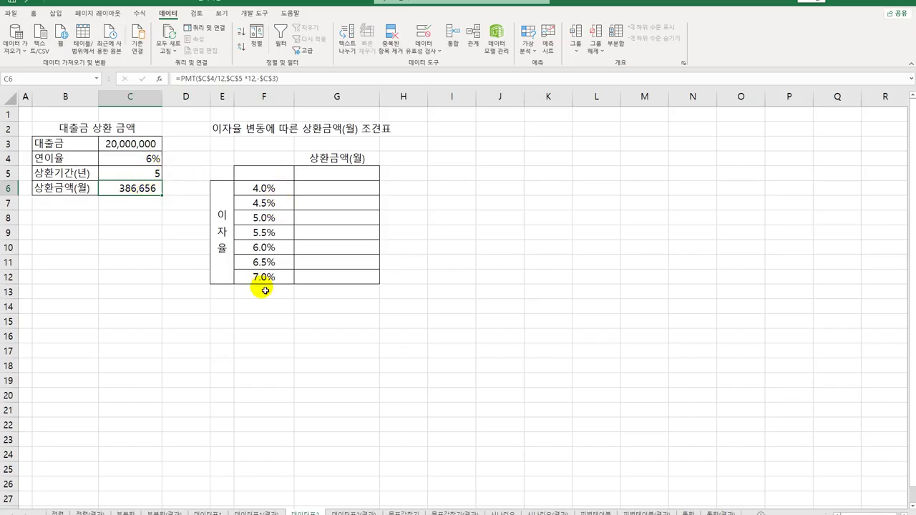
{"action": "left_click", "coordinate": [330, 174]}
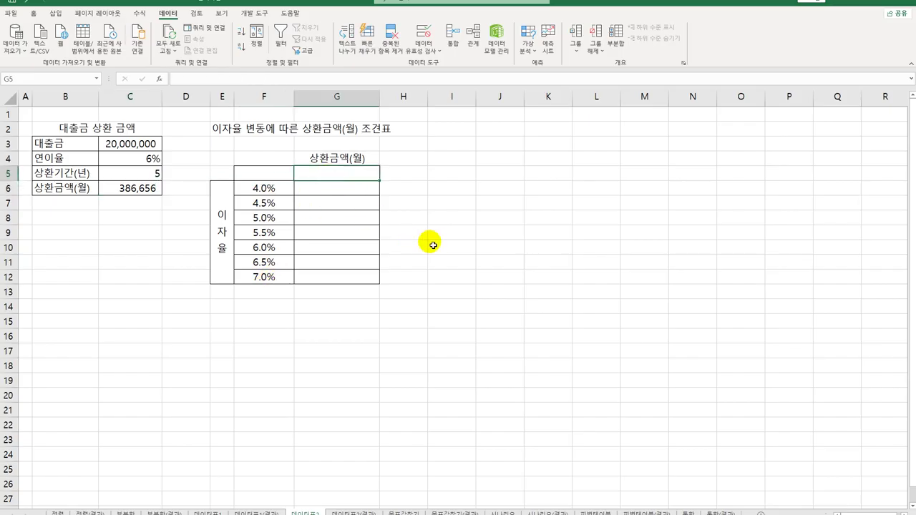
{"action": "left_click_drag", "start_coordinate": [348, 188], "coordinate": [348, 277]}
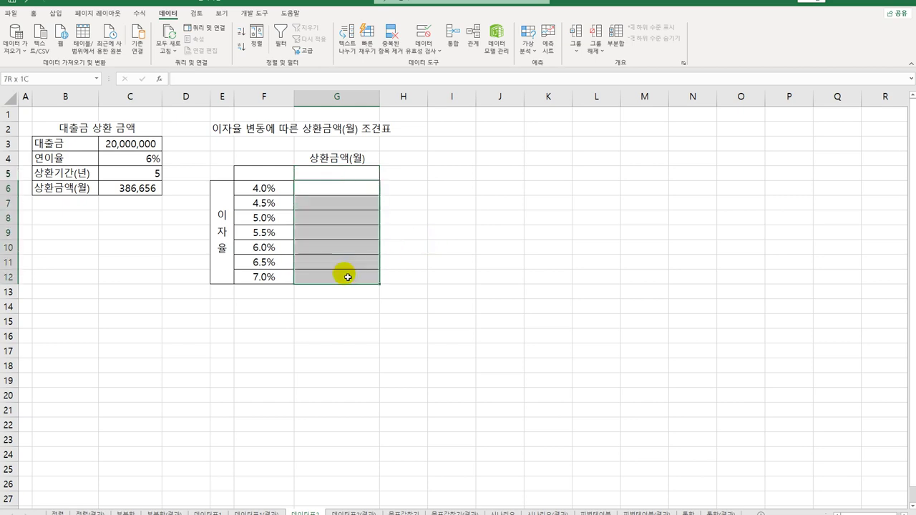
Step: Enter =C6 in G5 as a link to the monthly repayment amount, and clear the cell again
{"action": "left_click", "coordinate": [350, 175]}
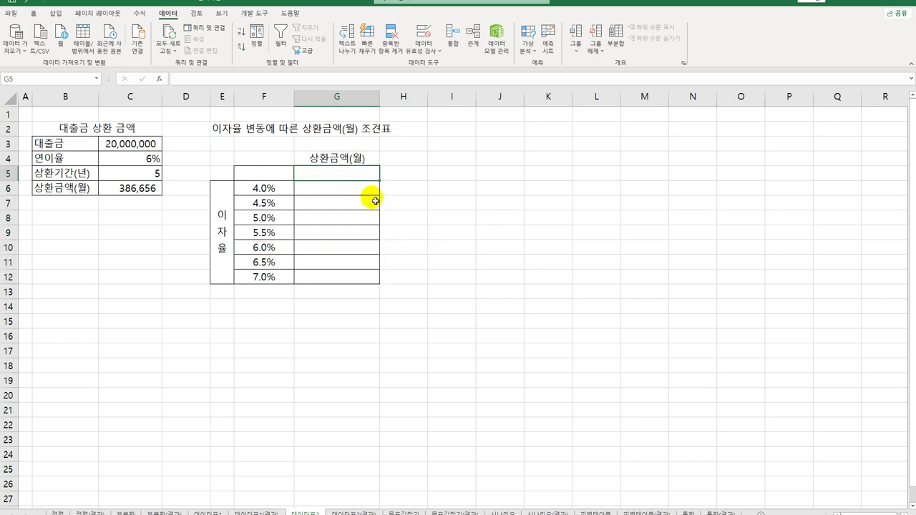
{"action": "type", "text": "="}
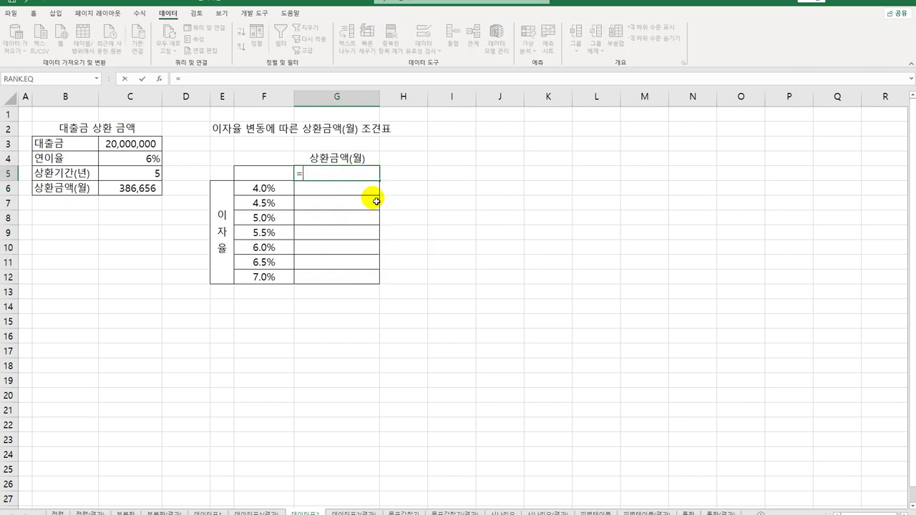
{"action": "left_click", "coordinate": [122, 192]}
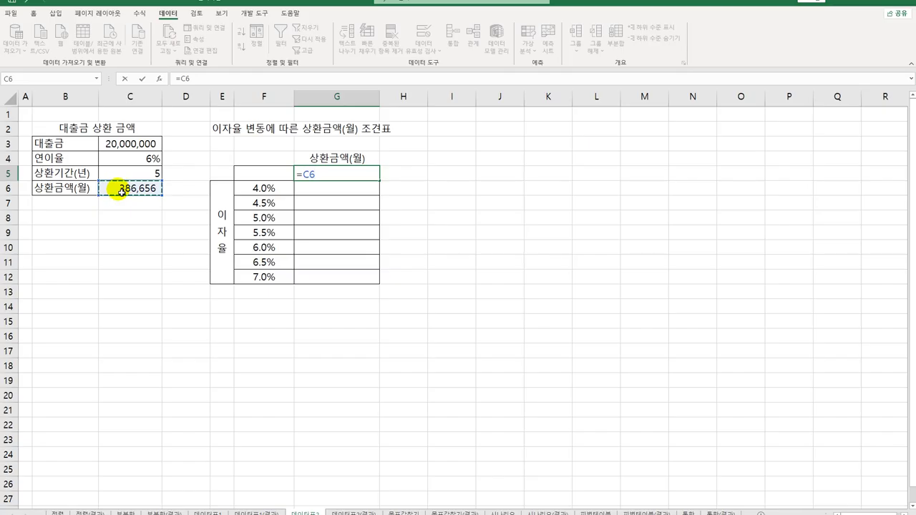
{"action": "key", "text": "Return"}
{"action": "left_click", "coordinate": [319, 175]}
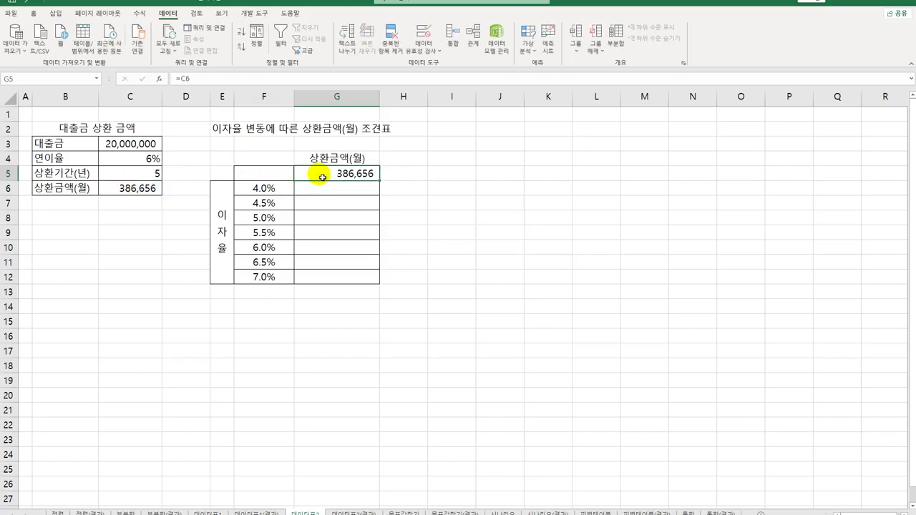
{"action": "key", "text": "Delete"}
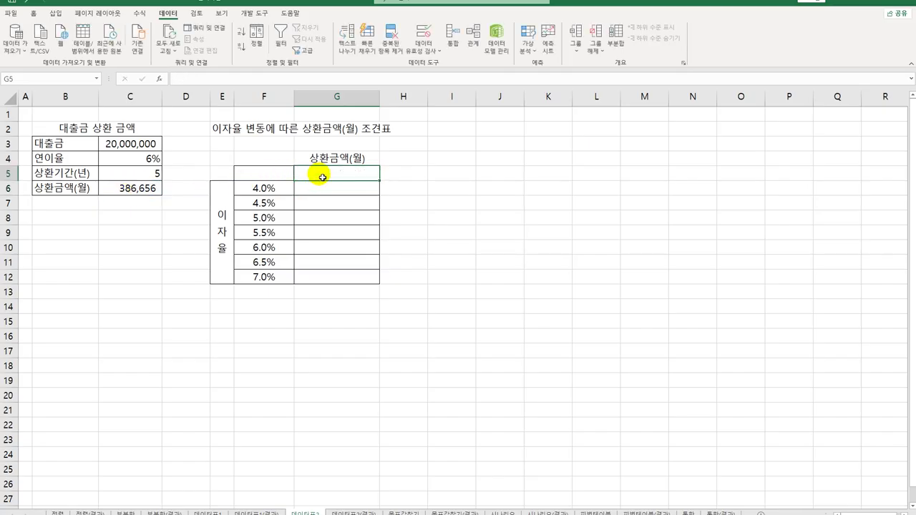
Step: Copy the formula text =PMT($C$4/12,$C$5*12,-$C$3) from C6 and paste it into G5
{"action": "left_click", "coordinate": [133, 188]}
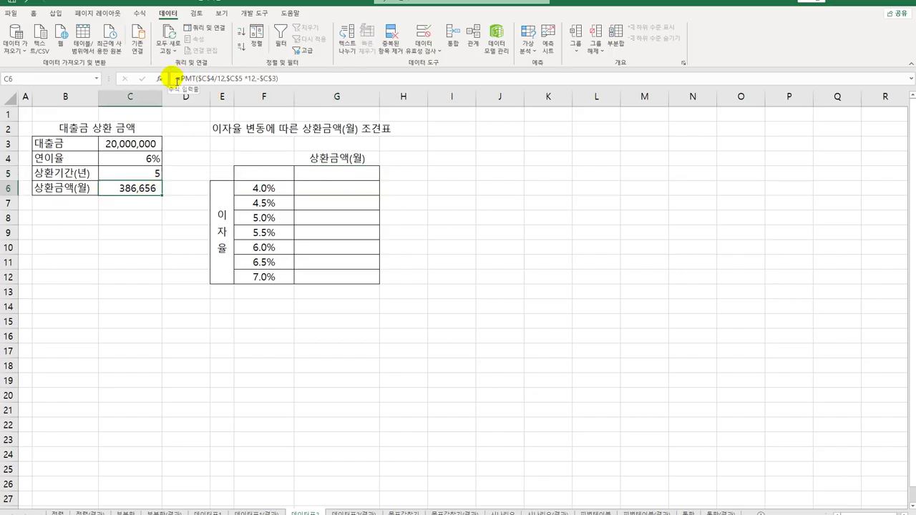
{"action": "left_click_drag", "start_coordinate": [176, 79], "coordinate": [317, 81]}
{"action": "key", "text": "ctrl+c"}
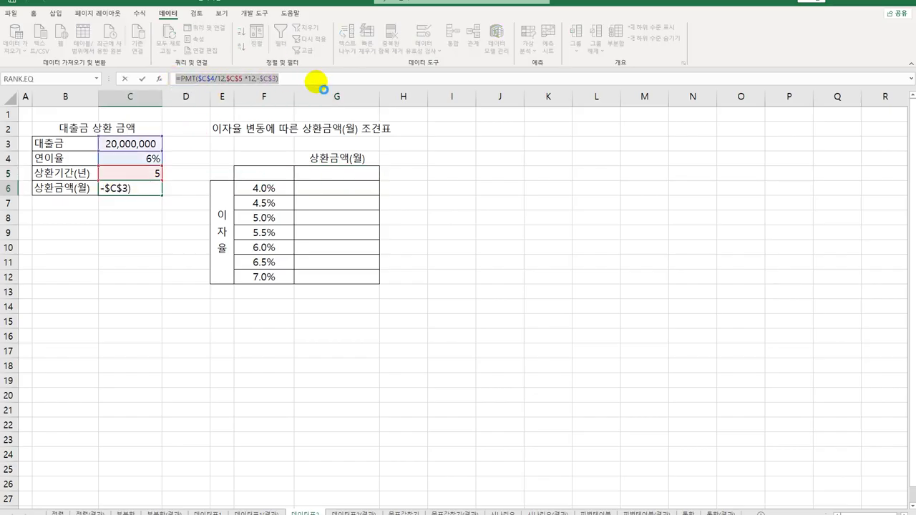
{"action": "key", "text": "Return"}
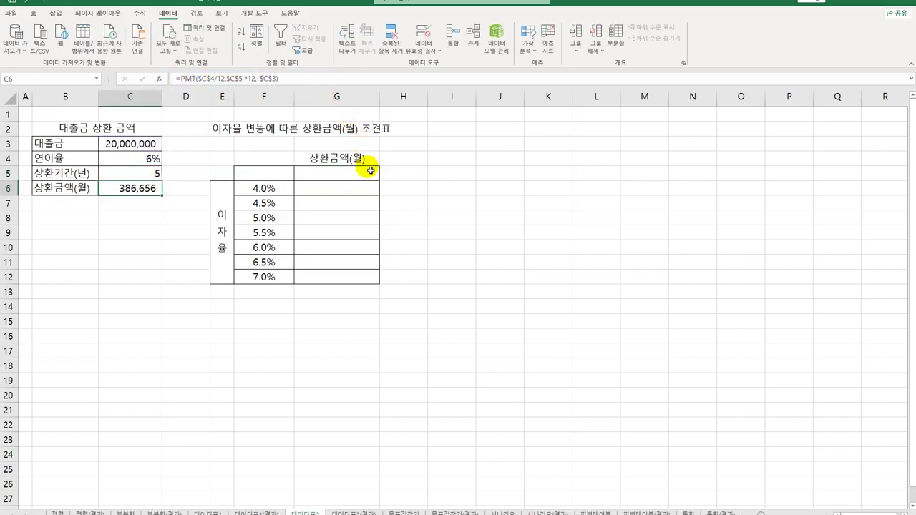
{"action": "left_click", "coordinate": [362, 174]}
{"action": "key", "text": "ctrl+v"}
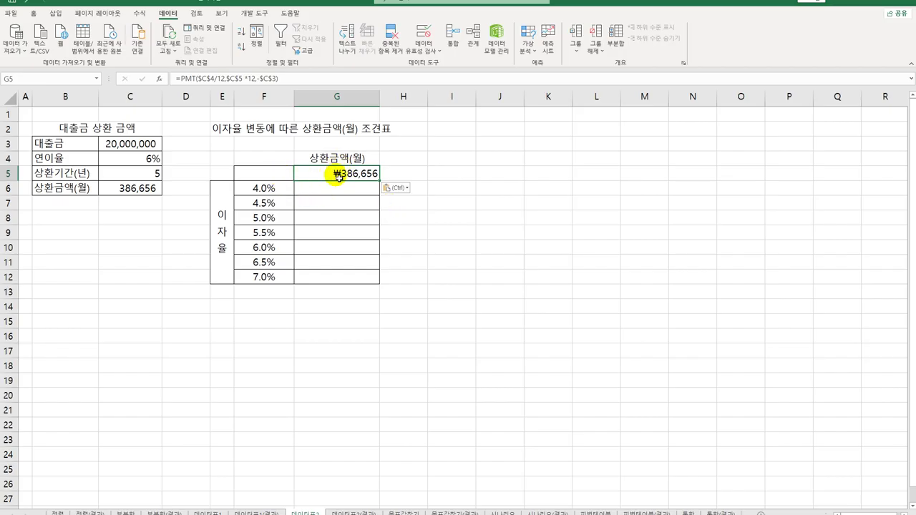
Step: Create a what-if data table over F5:G12 with C4 as the column input cell and no row input cell
{"action": "left_click_drag", "start_coordinate": [282, 189], "coordinate": [287, 277]}
{"action": "left_click", "coordinate": [339, 172]}
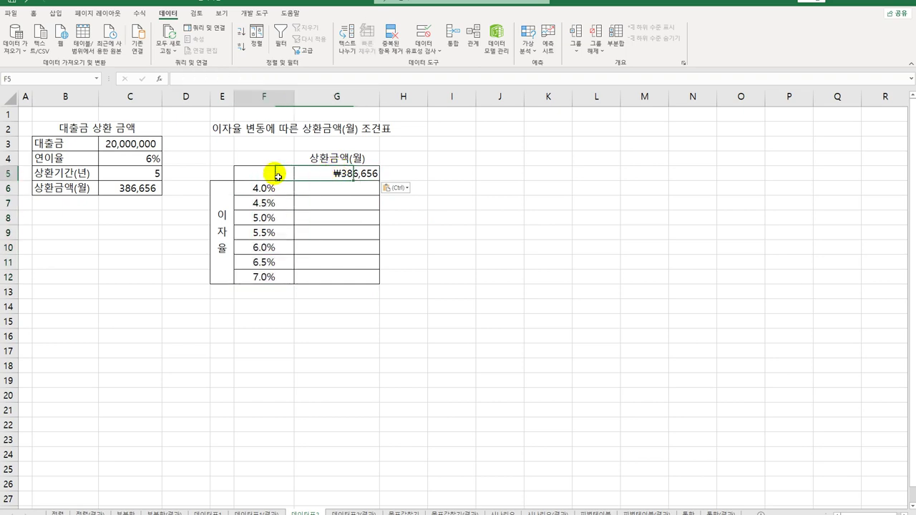
{"action": "left_click", "coordinate": [277, 176]}
{"action": "left_click_drag", "start_coordinate": [278, 177], "coordinate": [334, 284]}
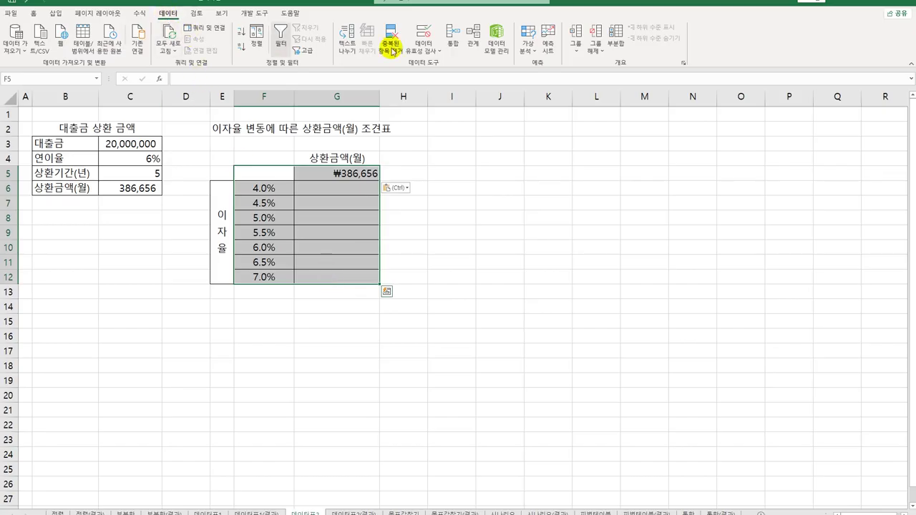
{"action": "left_click", "coordinate": [526, 47]}
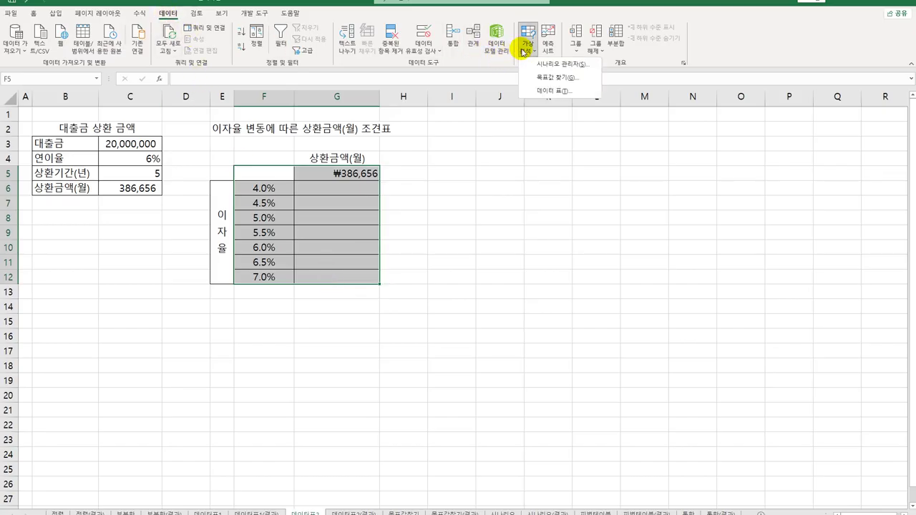
{"action": "left_click", "coordinate": [548, 92]}
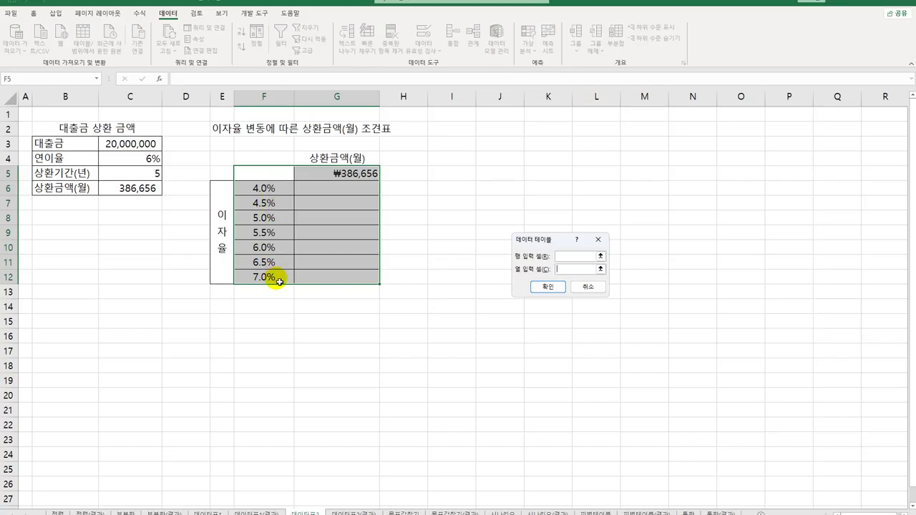
{"action": "left_click", "coordinate": [148, 158]}
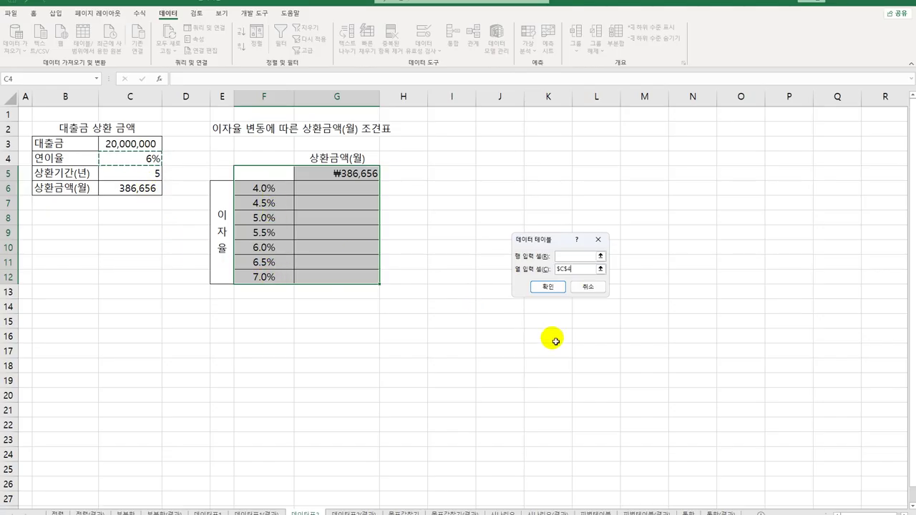
{"action": "left_click", "coordinate": [557, 293]}
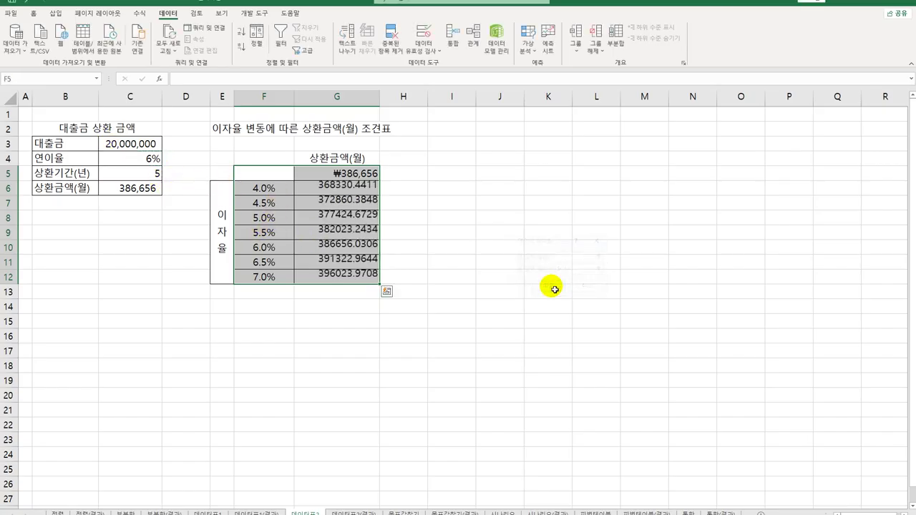
Step: Check the table formula in G12, view the 데이터표2(결과) sheet and return to 데이터표2
{"action": "left_click", "coordinate": [365, 277]}
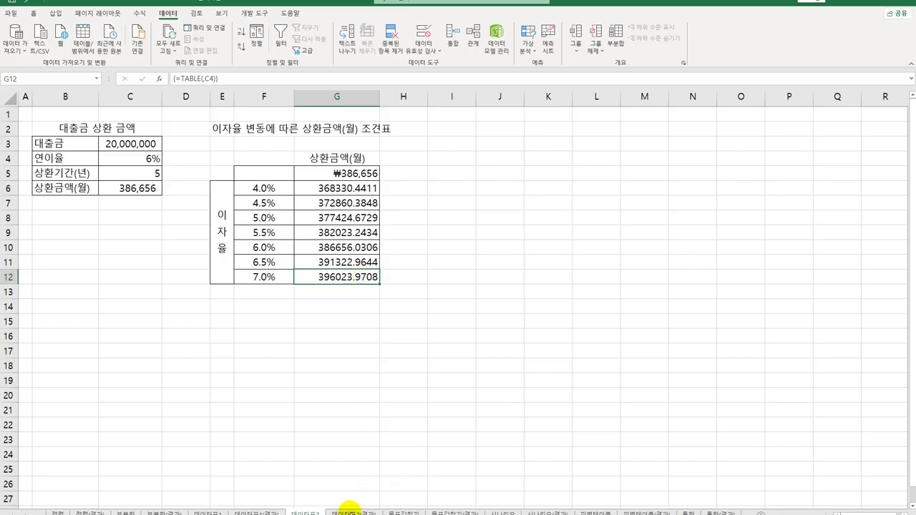
{"action": "left_click", "coordinate": [351, 511]}
{"action": "left_click", "coordinate": [306, 510]}
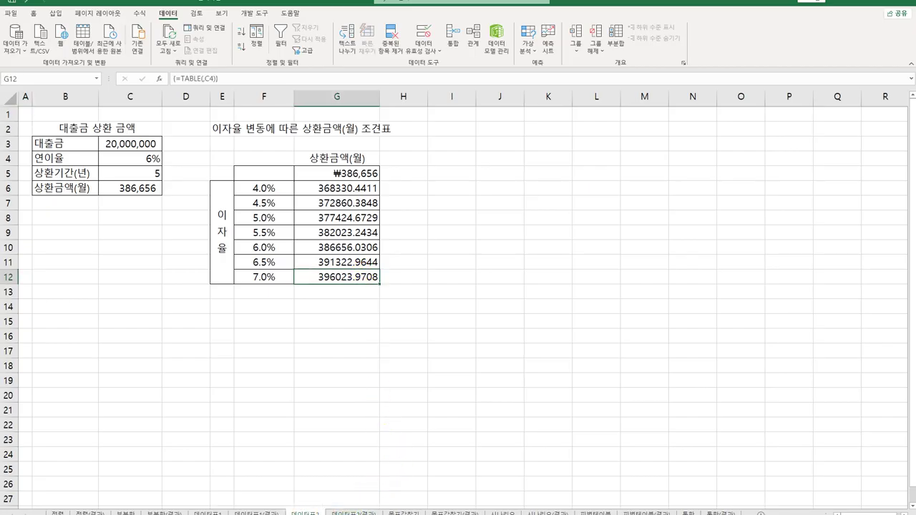